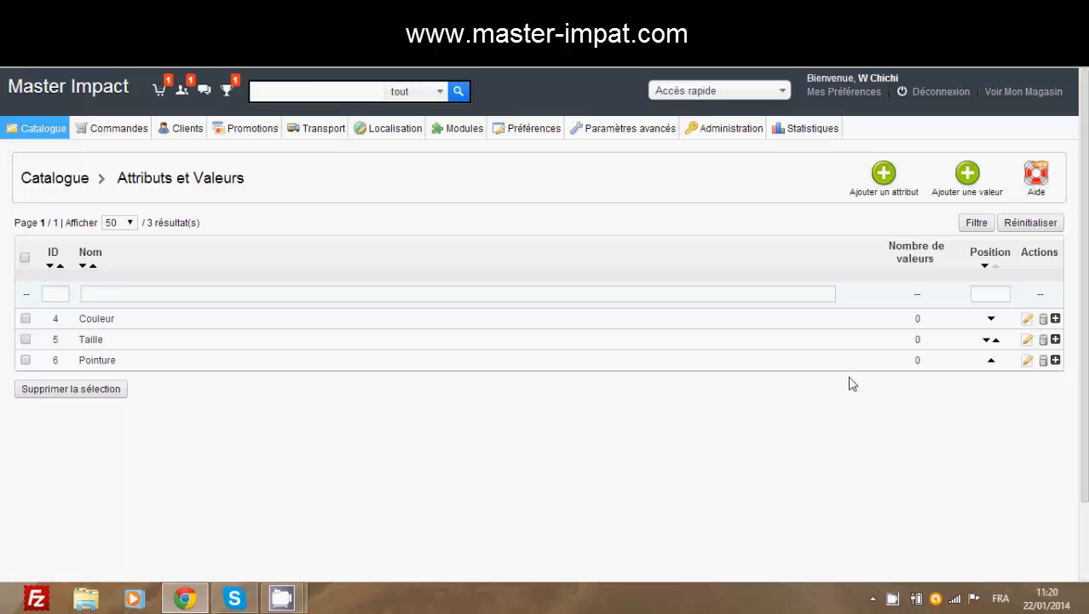
# - Add the value ROUGE with colour #ff0000 to the Couleur attribute group, and save it to continue with another new value
pyautogui.click(963, 190)
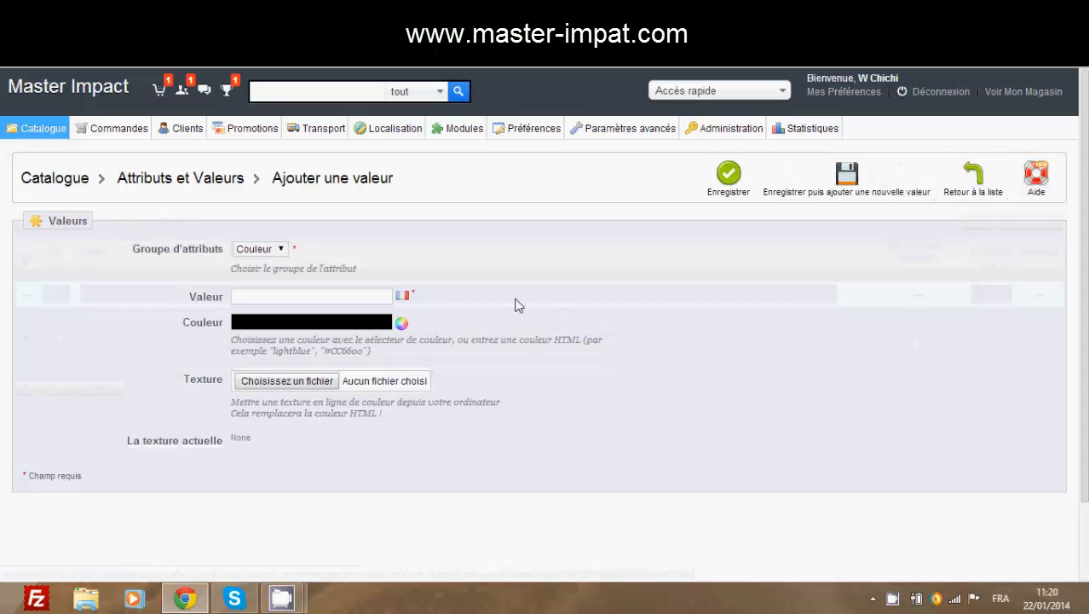
pyautogui.click(282, 249)
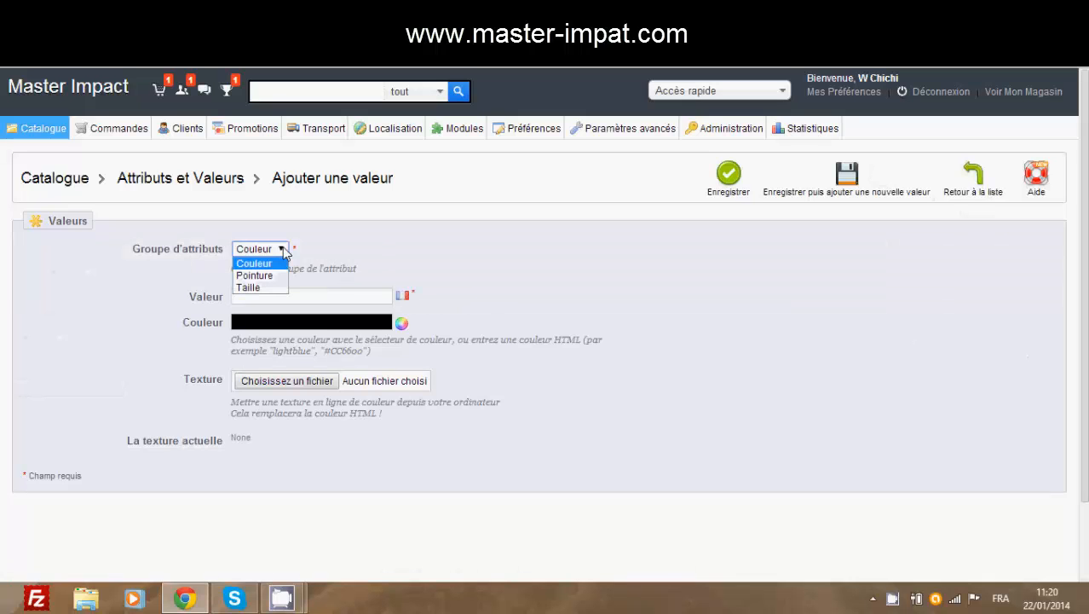
pyautogui.click(260, 295)
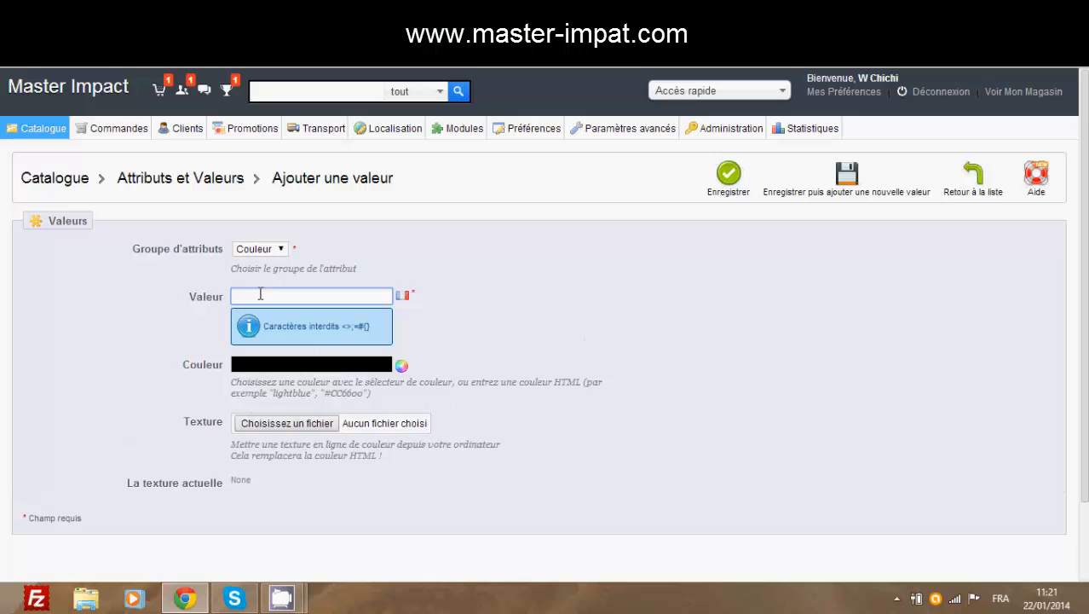
pyautogui.write('rouge')
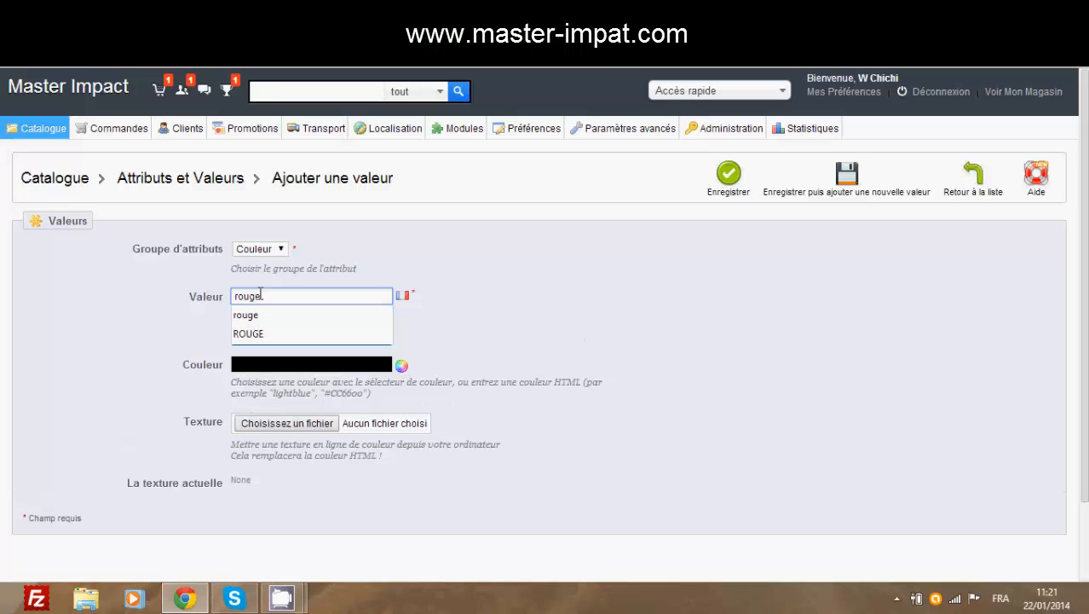
pyautogui.click(256, 334)
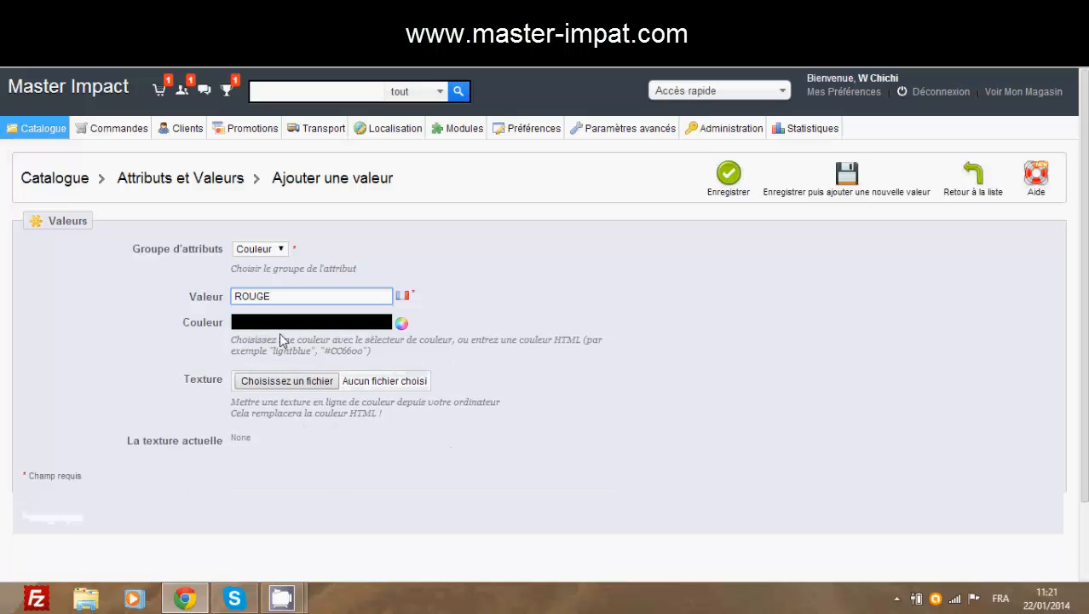
pyautogui.click(404, 326)
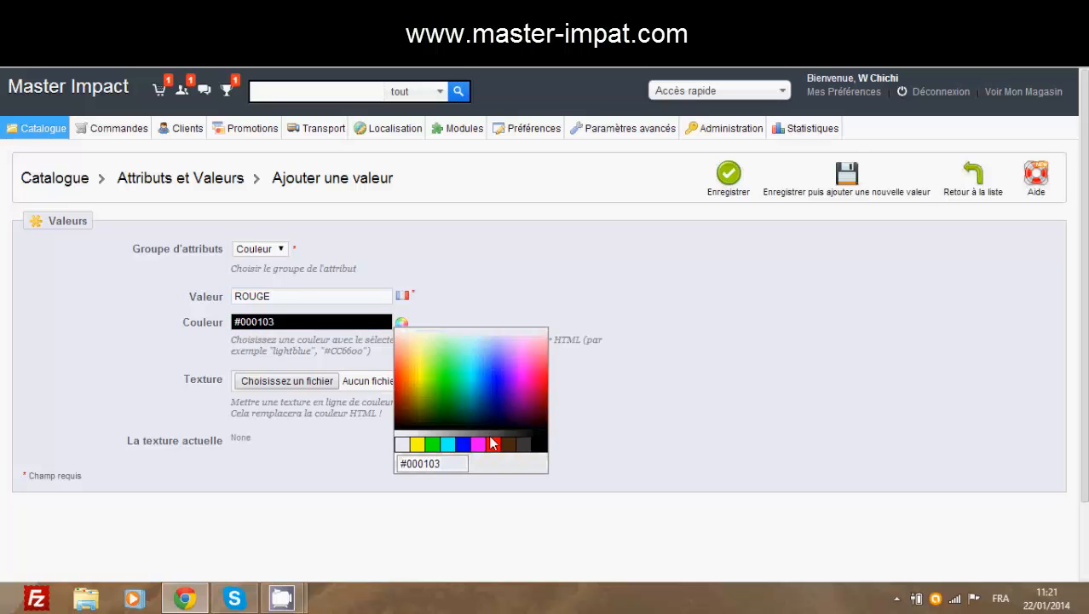
pyautogui.click(492, 443)
pyautogui.click(492, 448)
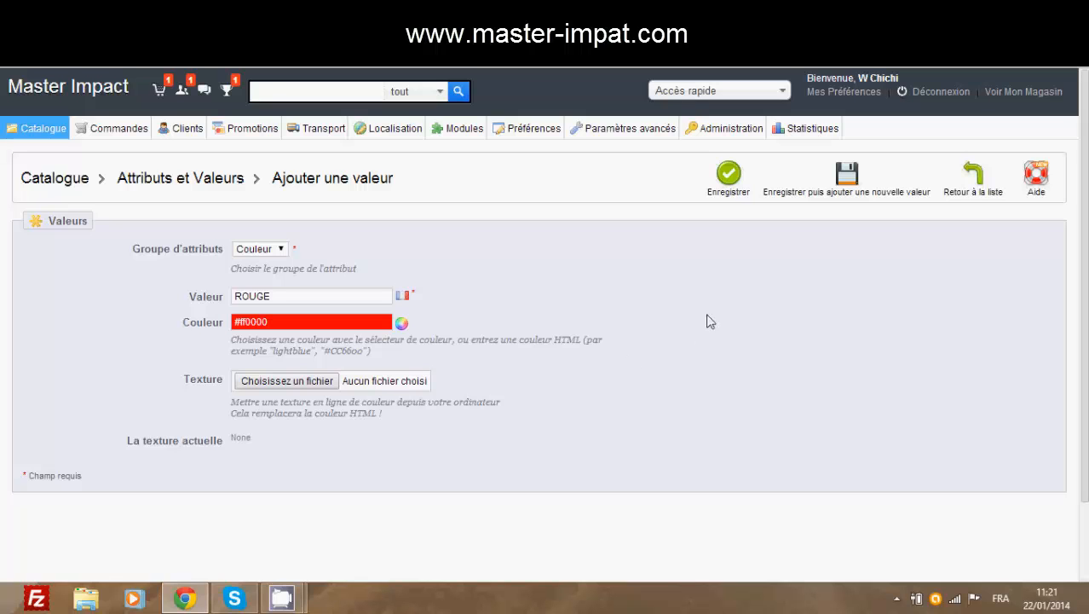
pyautogui.click(844, 193)
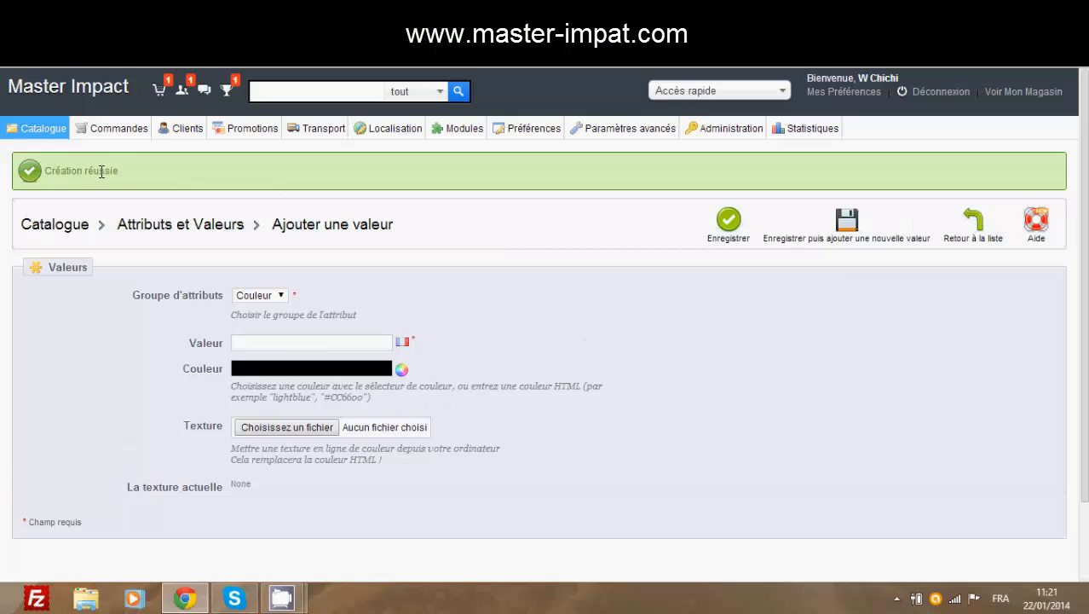
# - Add the value BLEU with colour #0000ff to the Couleur group, save it, and check the group's values in the attribute list
pyautogui.click(347, 340)
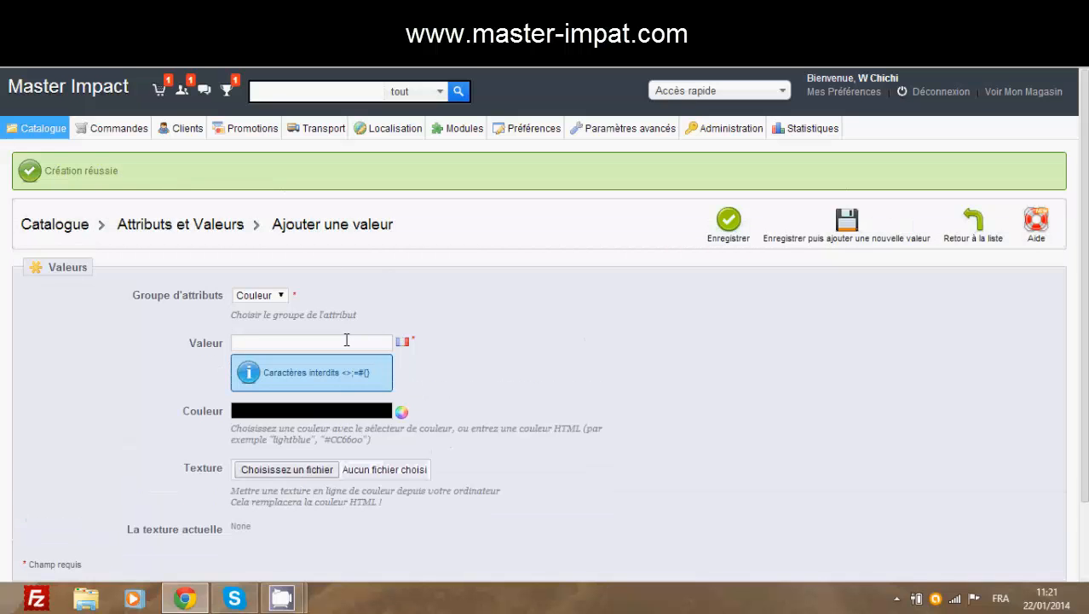
pyautogui.click(347, 341)
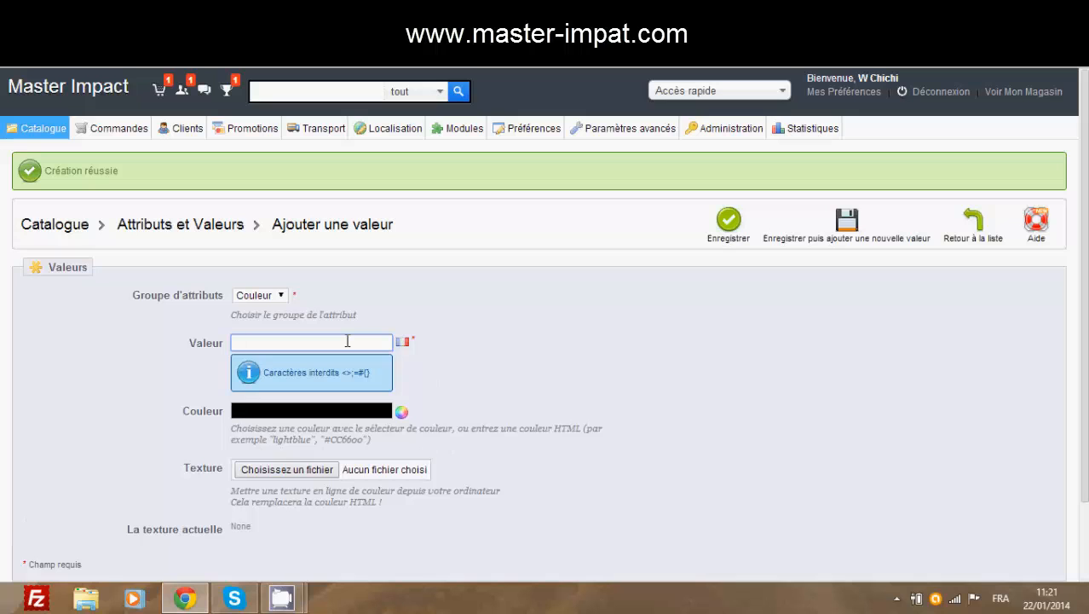
pyautogui.write('bl')
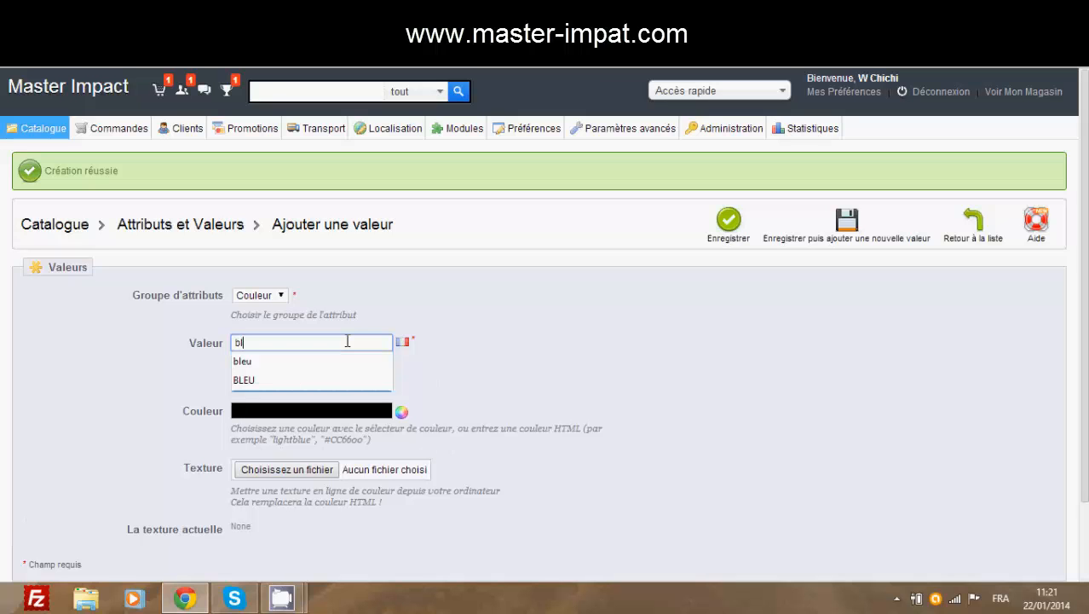
pyautogui.click(330, 380)
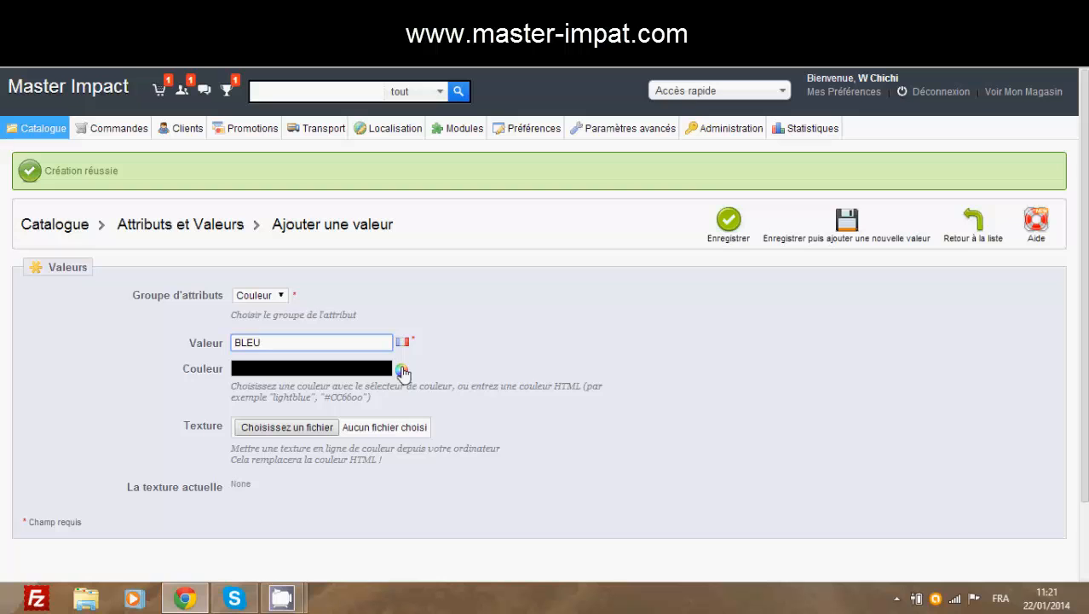
pyautogui.click(401, 372)
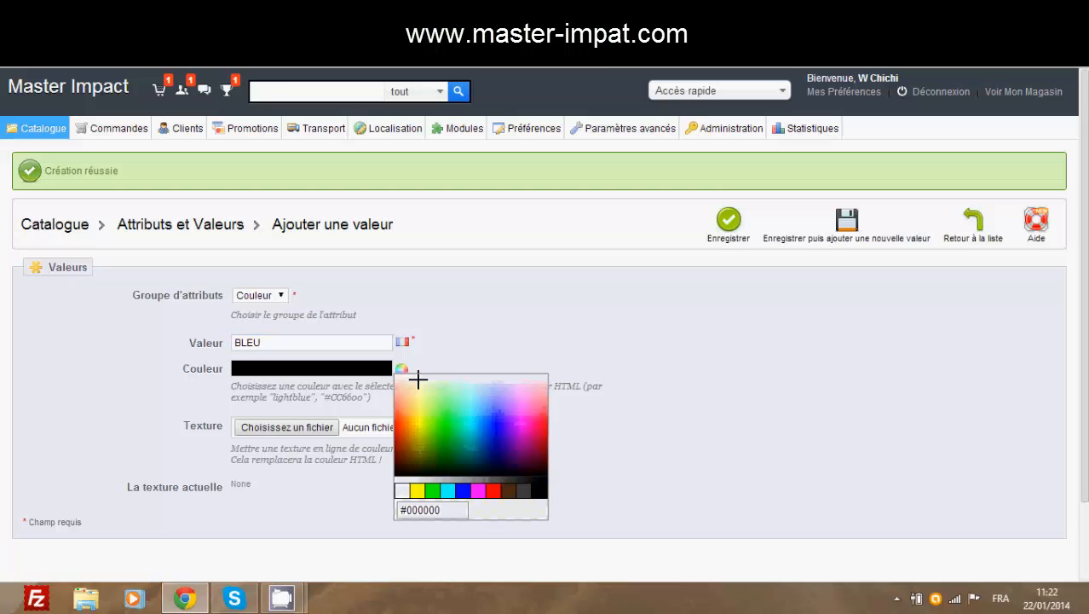
pyautogui.click(467, 498)
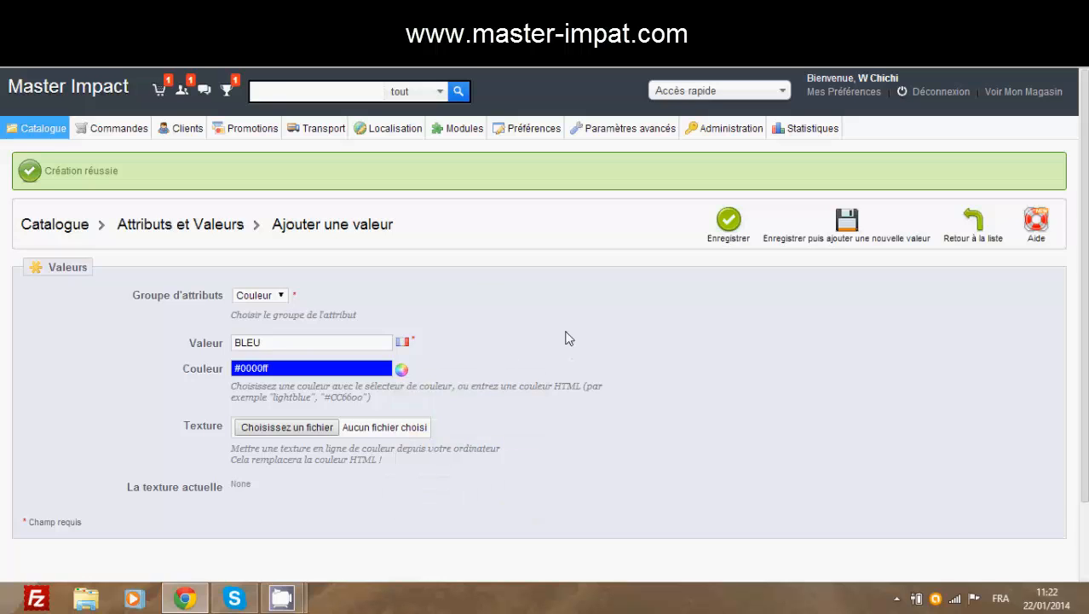
pyautogui.click(730, 222)
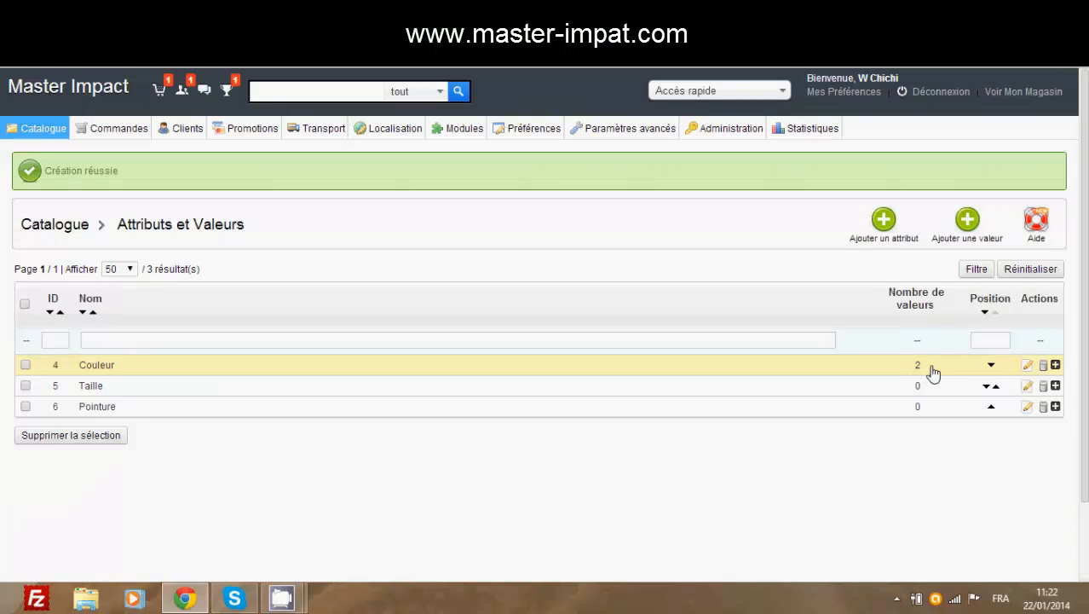
pyautogui.click(1056, 366)
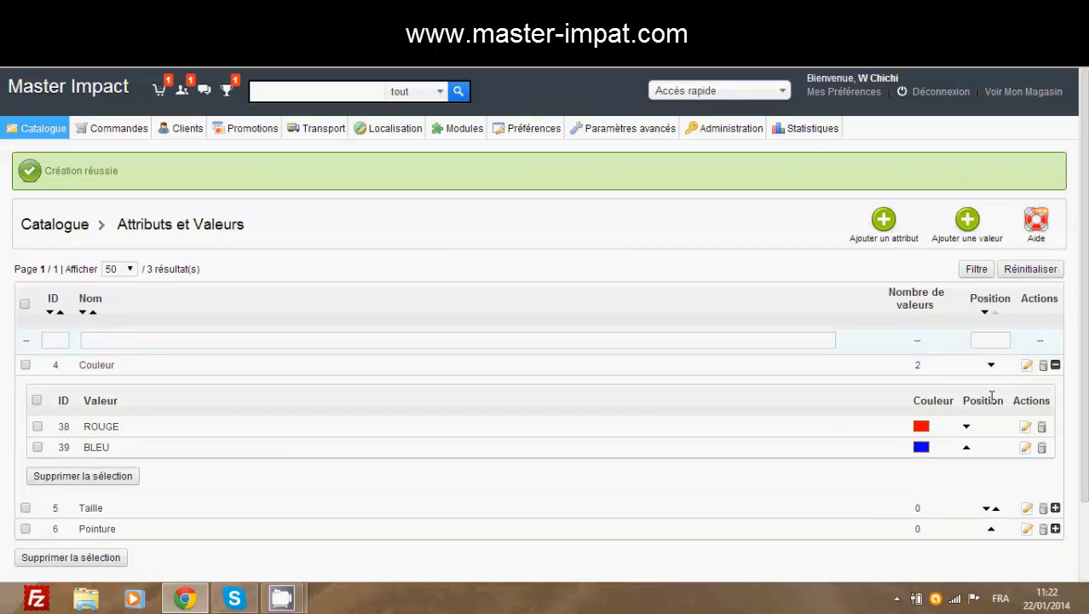
pyautogui.click(1056, 365)
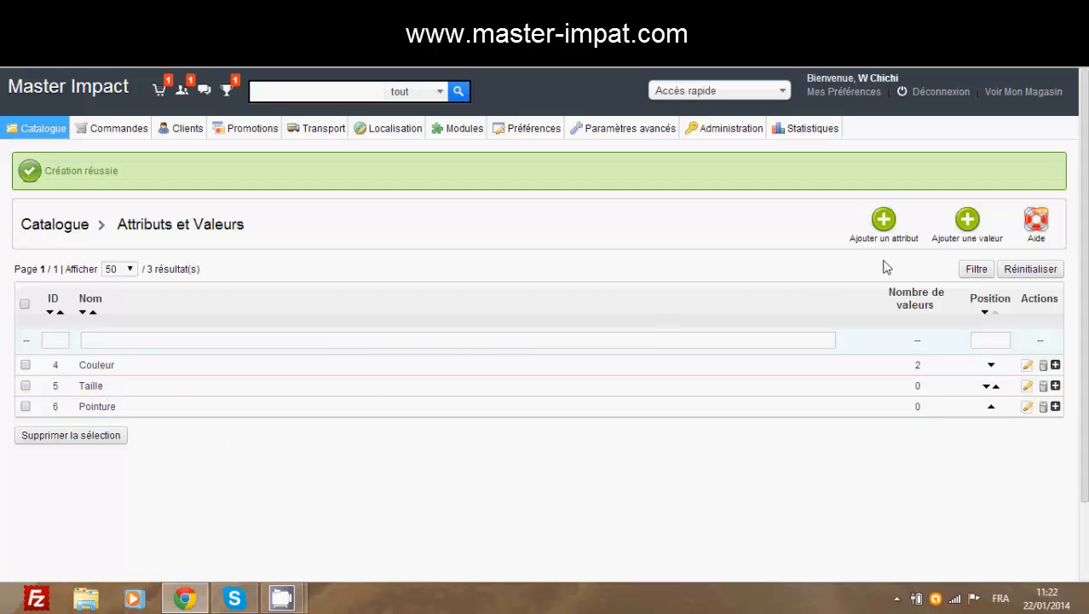
# - Add the value M to the Taille attribute group, and save it to continue with another new value
pyautogui.click(968, 224)
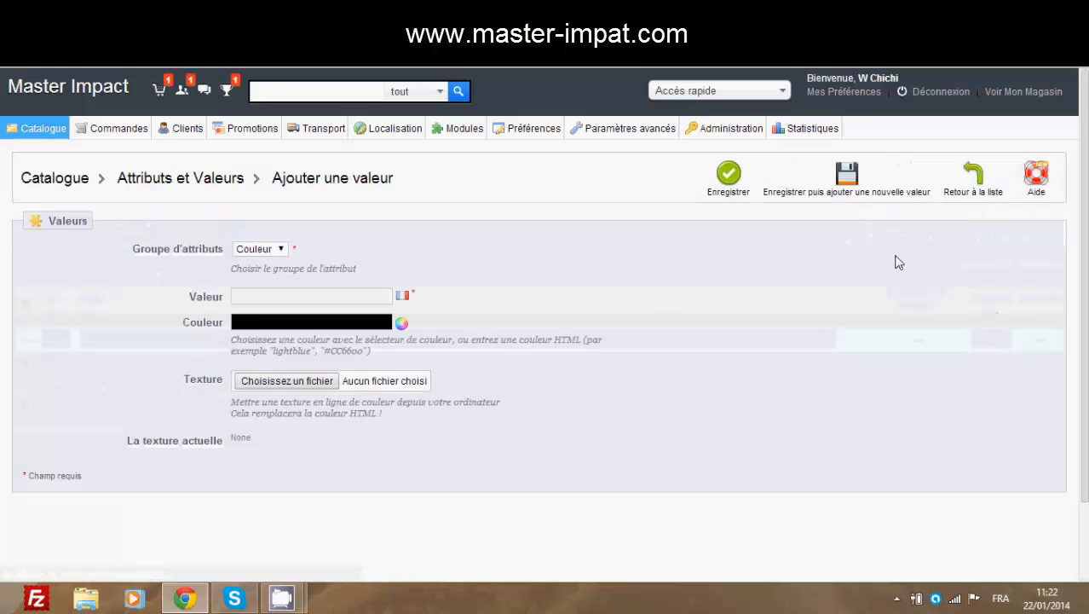
pyautogui.click(283, 249)
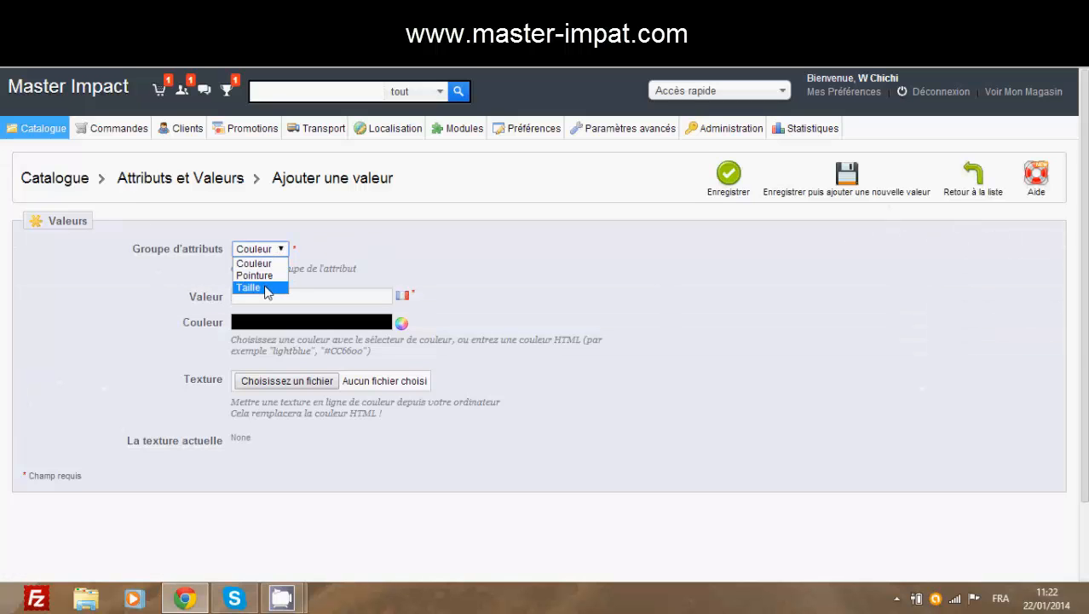
pyautogui.click(267, 288)
pyautogui.click(265, 295)
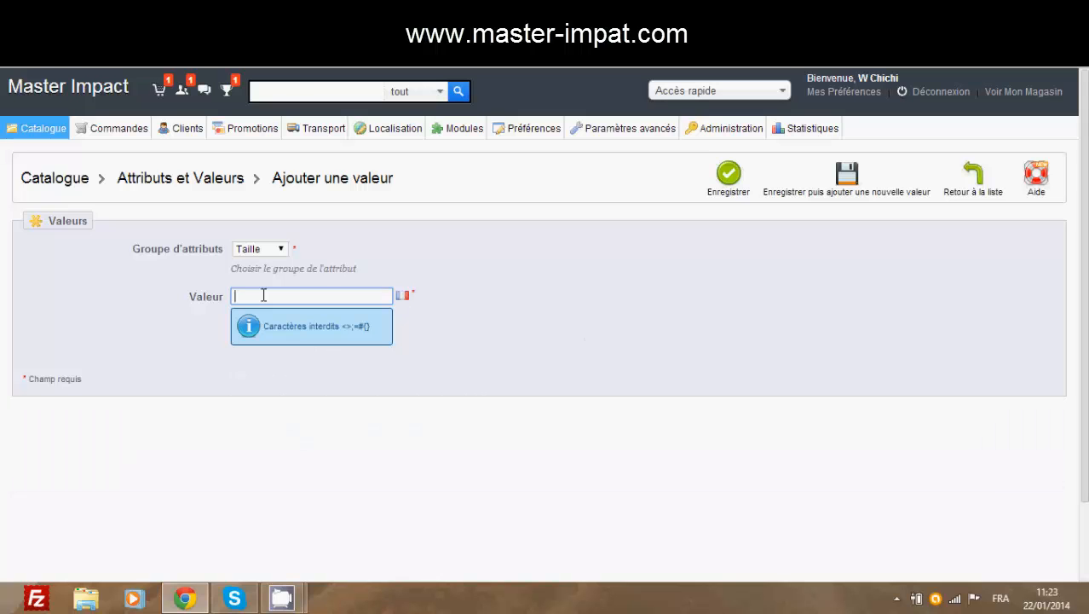
pyautogui.write('m')
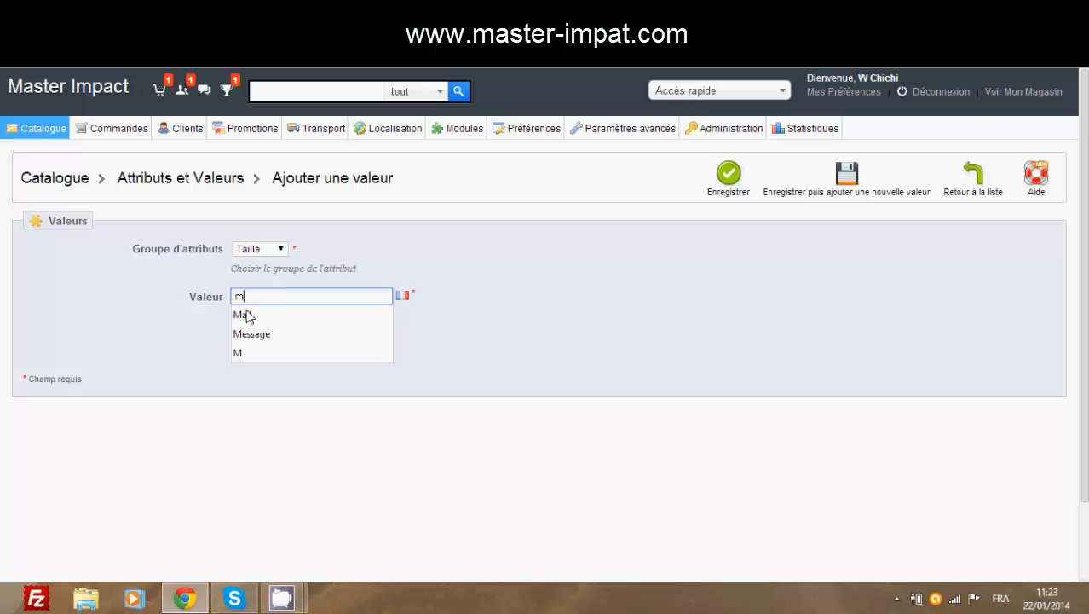
pyautogui.click(242, 352)
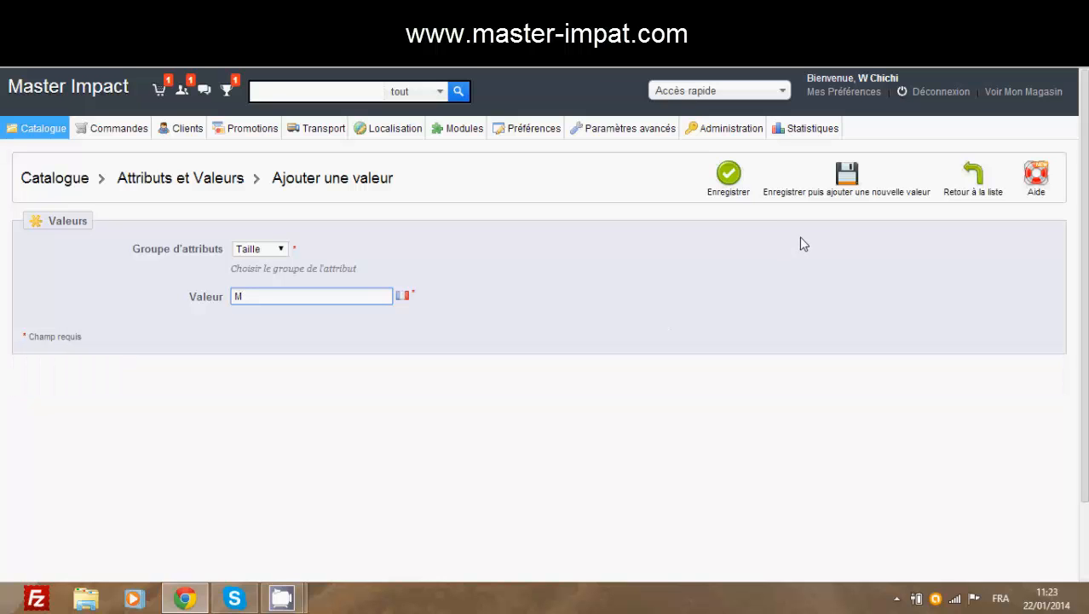
pyautogui.click(847, 187)
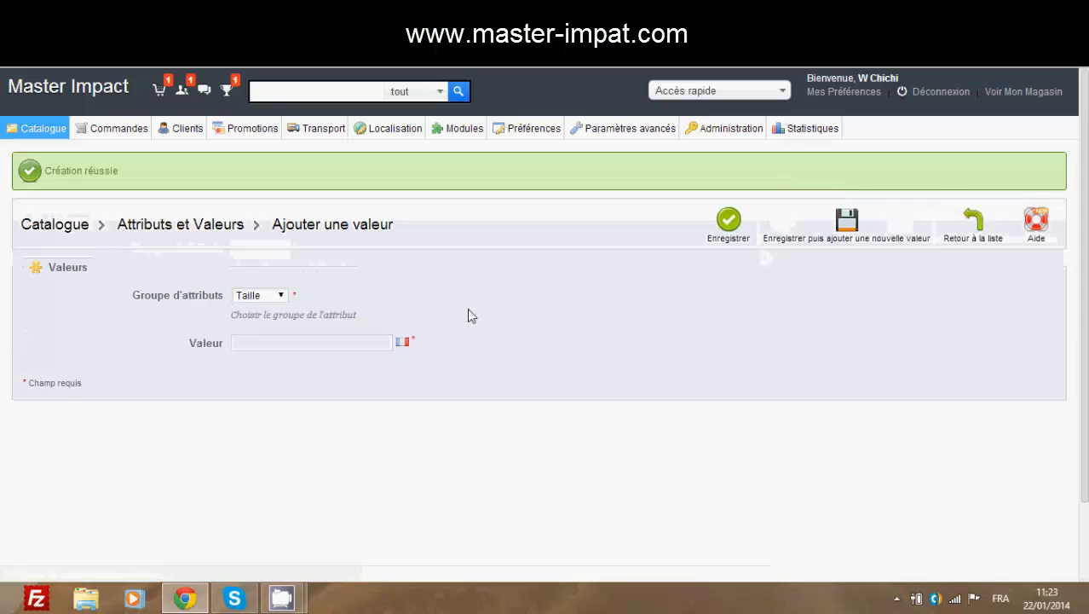
# - Add the value L to the Taille group, save it, and check the group's values in the attribute list
pyautogui.click(319, 338)
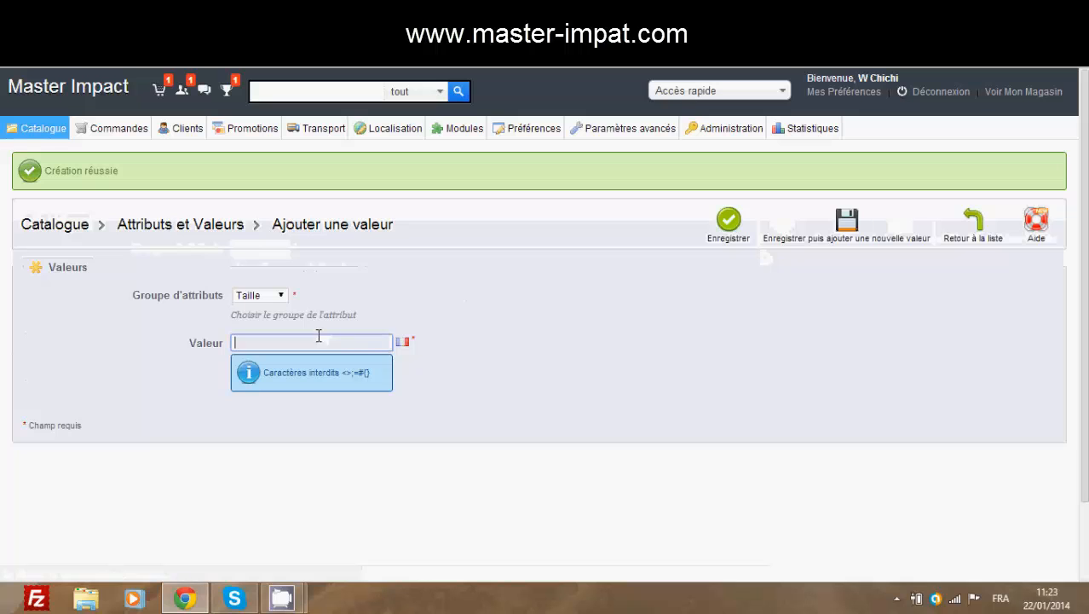
pyautogui.write('L')
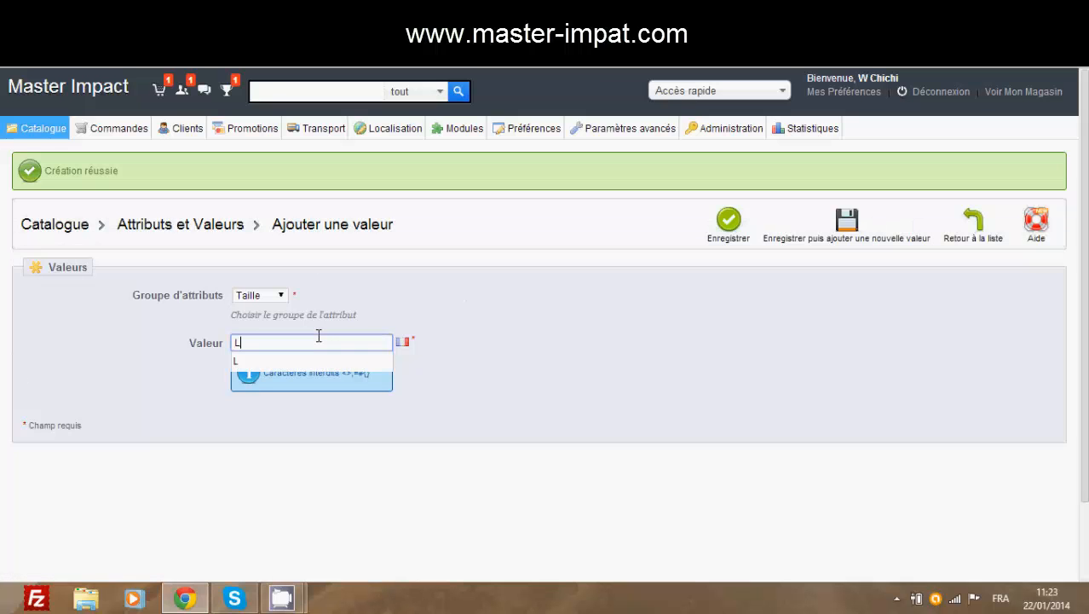
pyautogui.click(319, 357)
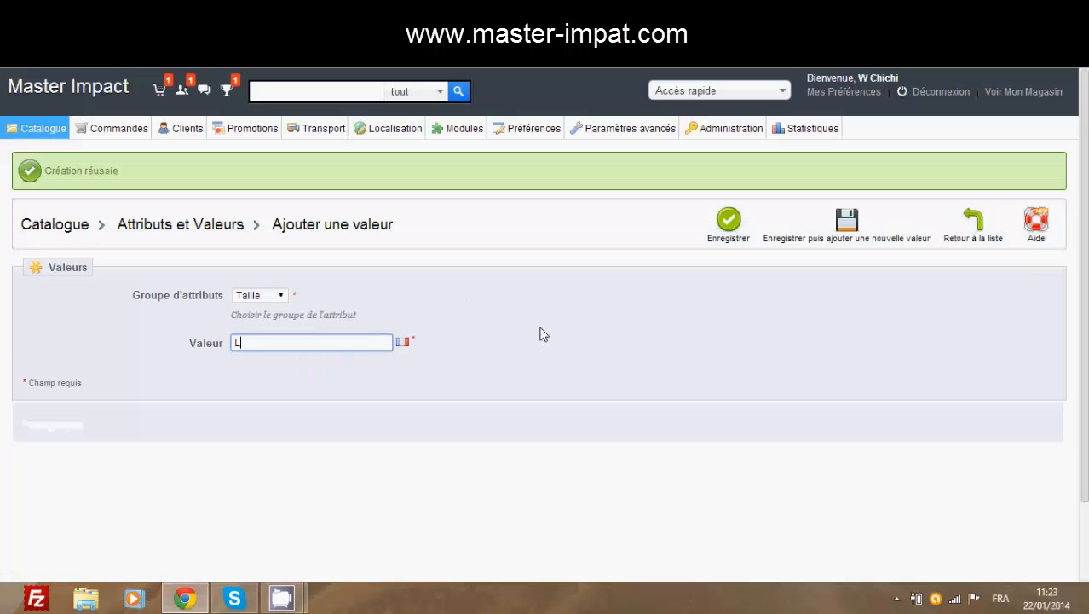
pyautogui.click(734, 229)
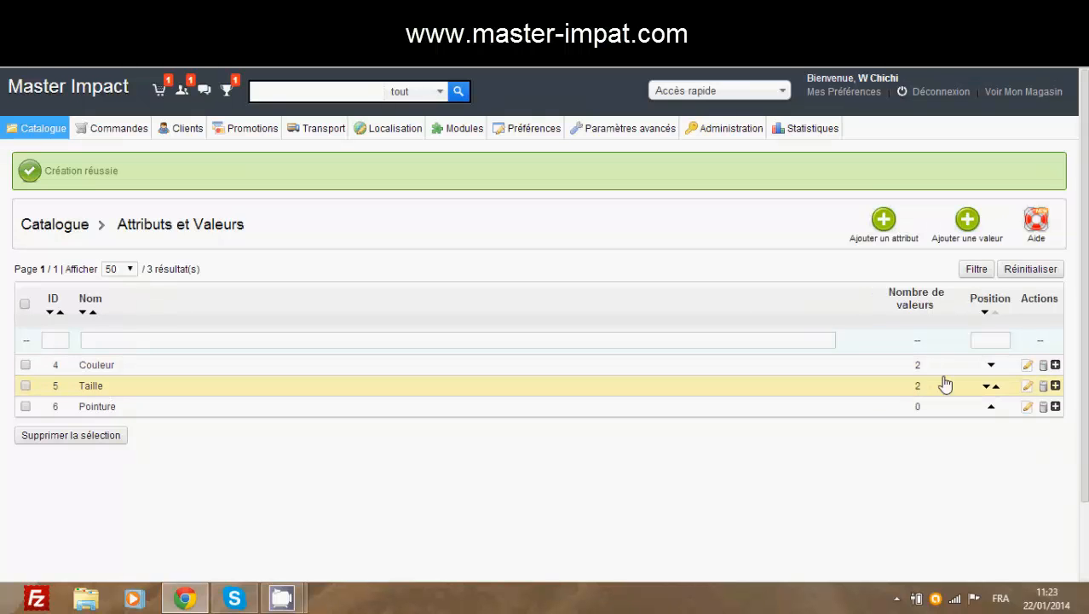
pyautogui.click(1055, 386)
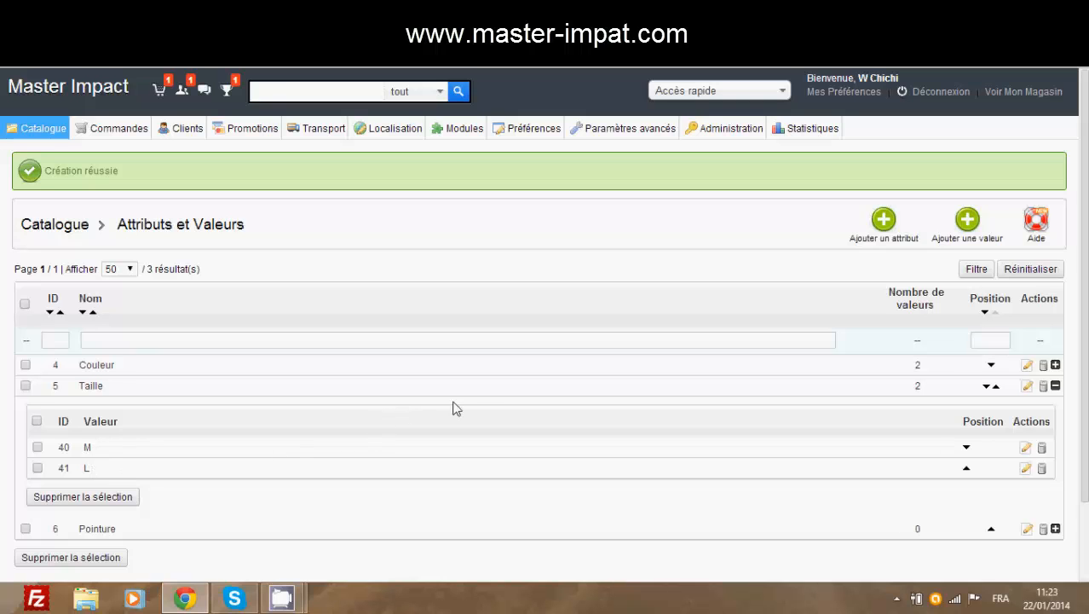
pyautogui.click(1055, 387)
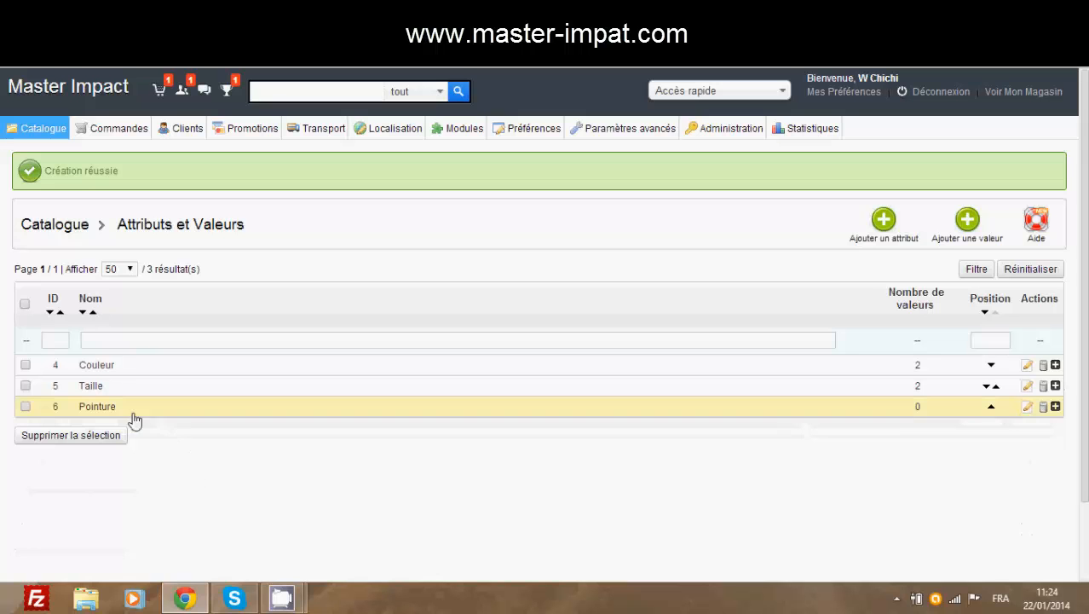
# - Add the value 40 to the Pointure attribute group, and save it to continue with another new value
pyautogui.click(968, 230)
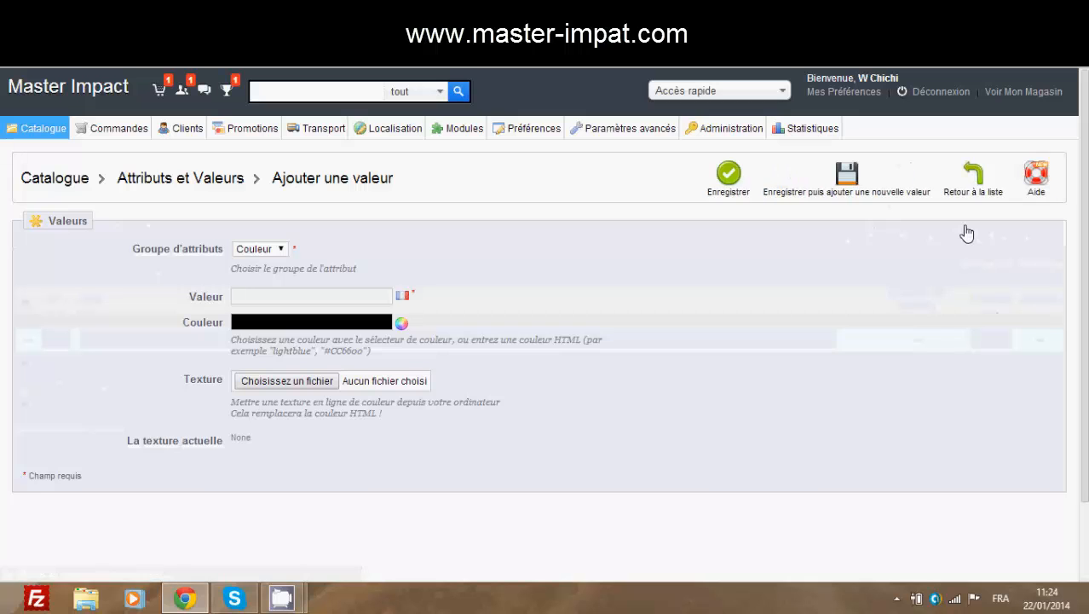
pyautogui.click(281, 250)
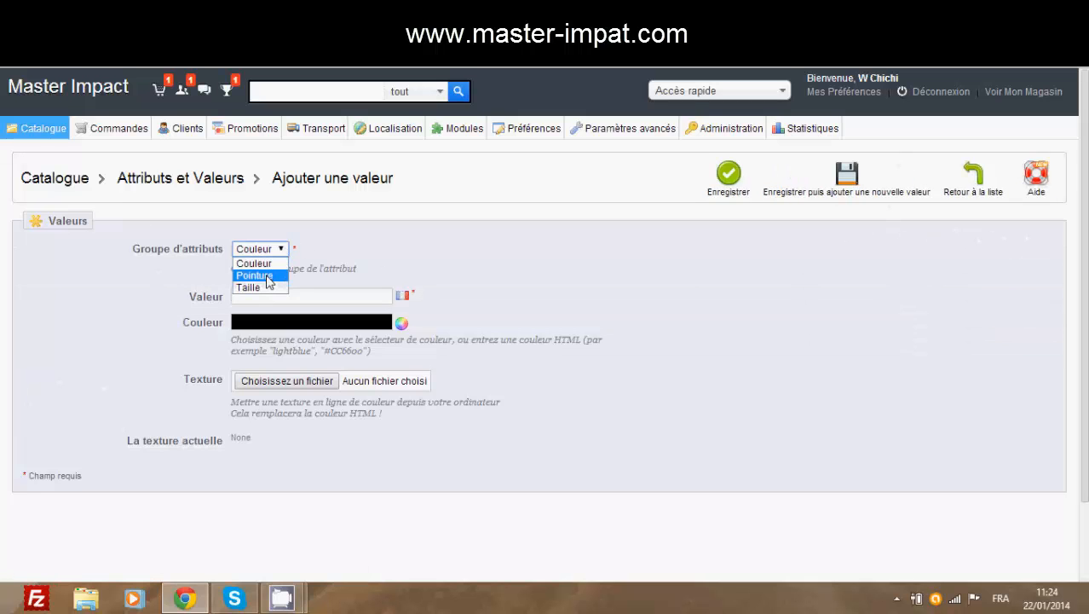
pyautogui.click(268, 276)
pyautogui.click(268, 295)
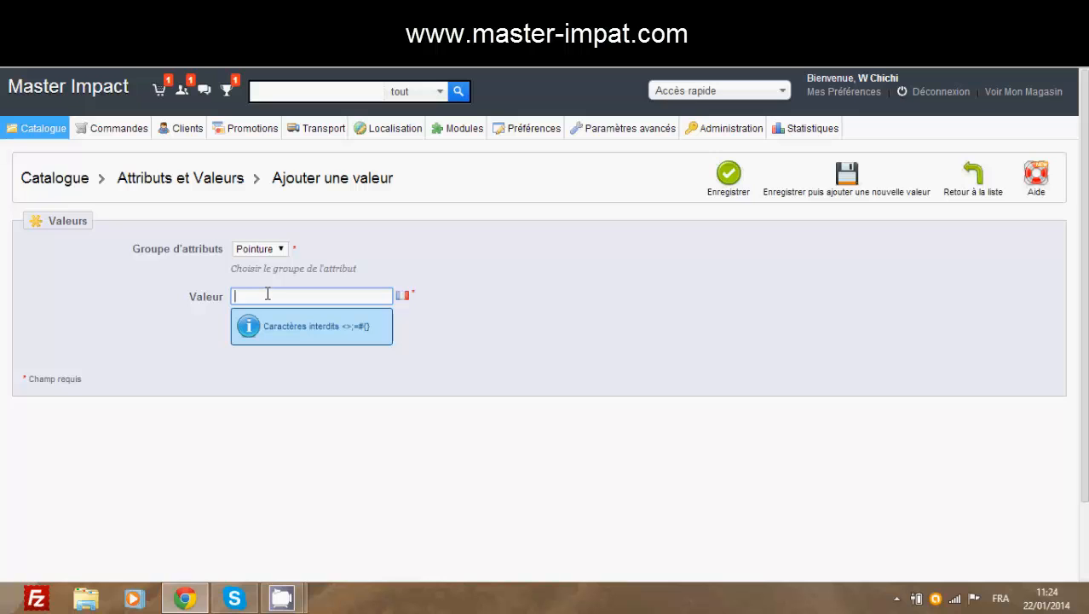
pyautogui.write('40')
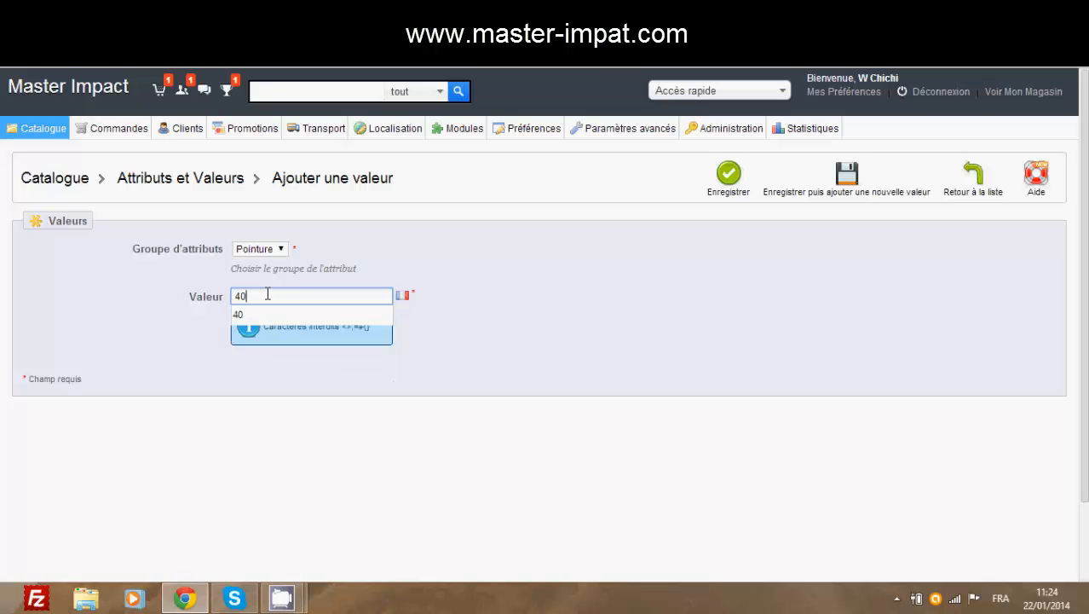
pyautogui.click(657, 259)
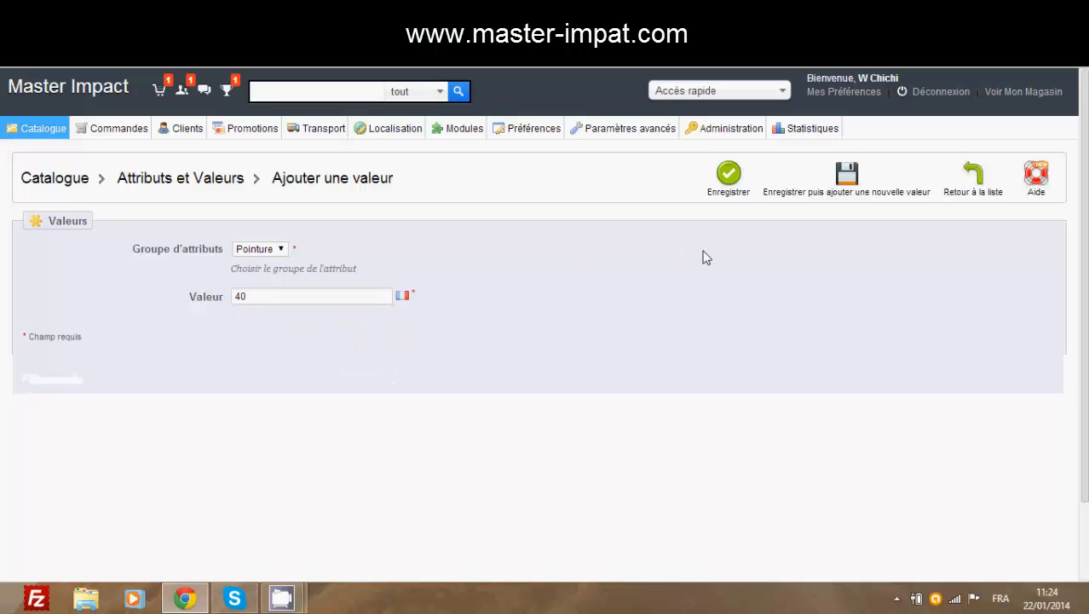
pyautogui.click(847, 186)
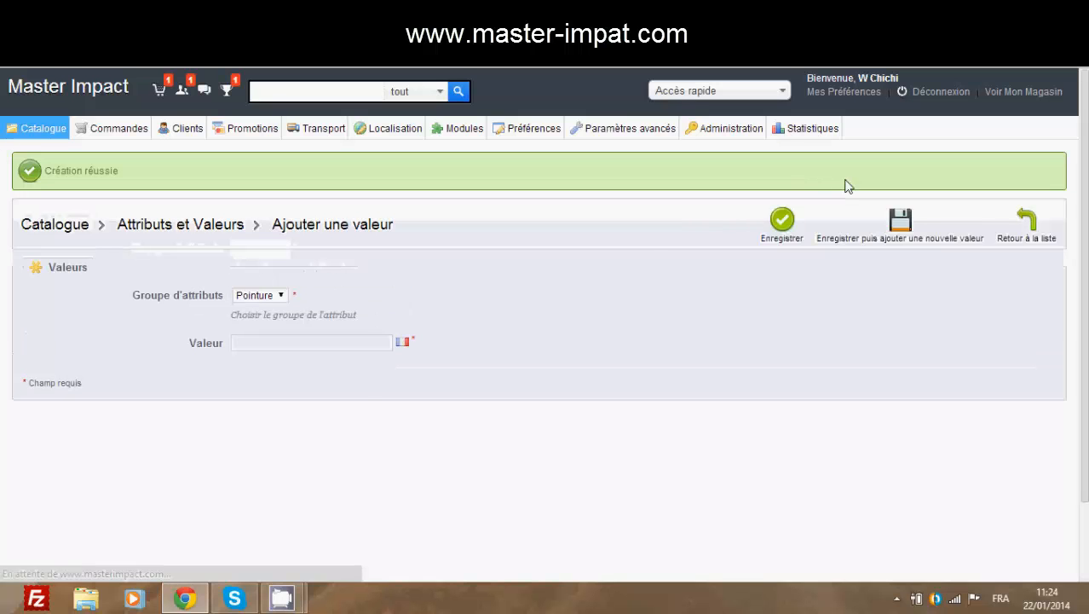
# - Add the value 41 to the Pointure attribute group, and save it to continue with another new value
pyautogui.click(279, 341)
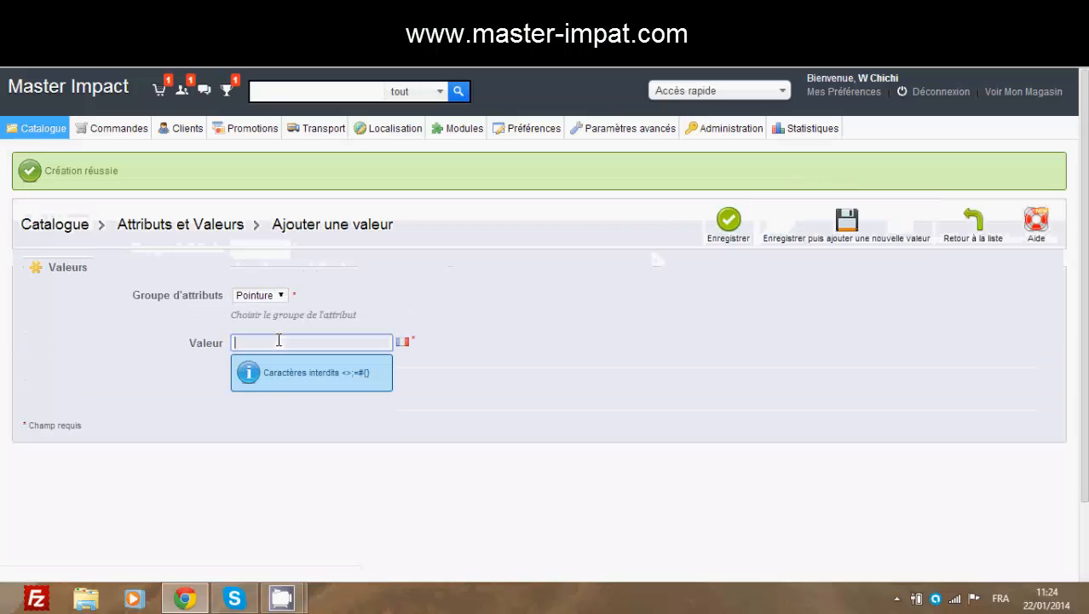
pyautogui.write('41')
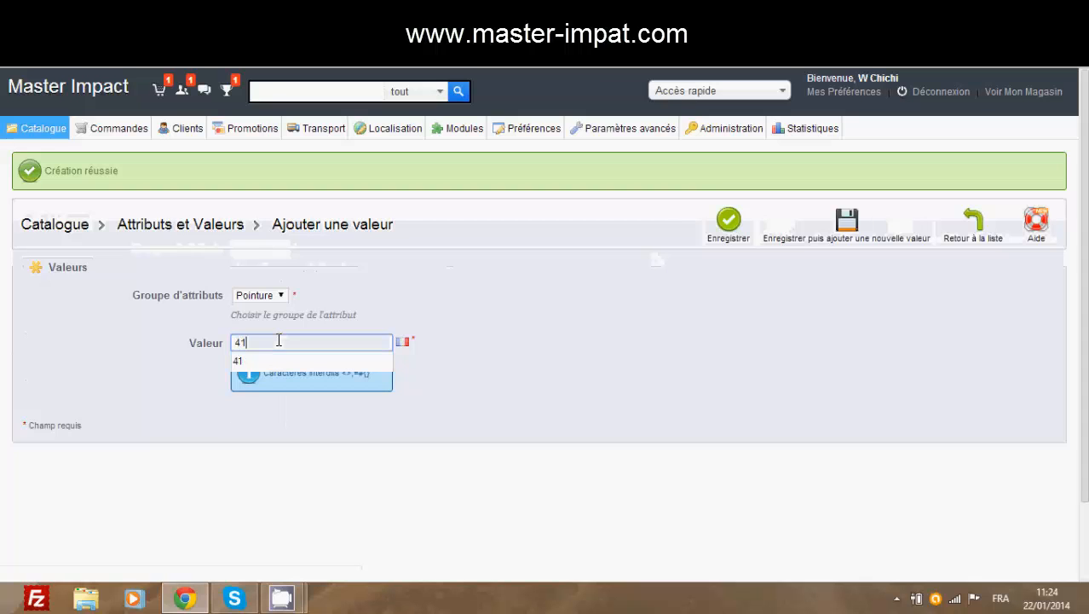
pyautogui.click(764, 273)
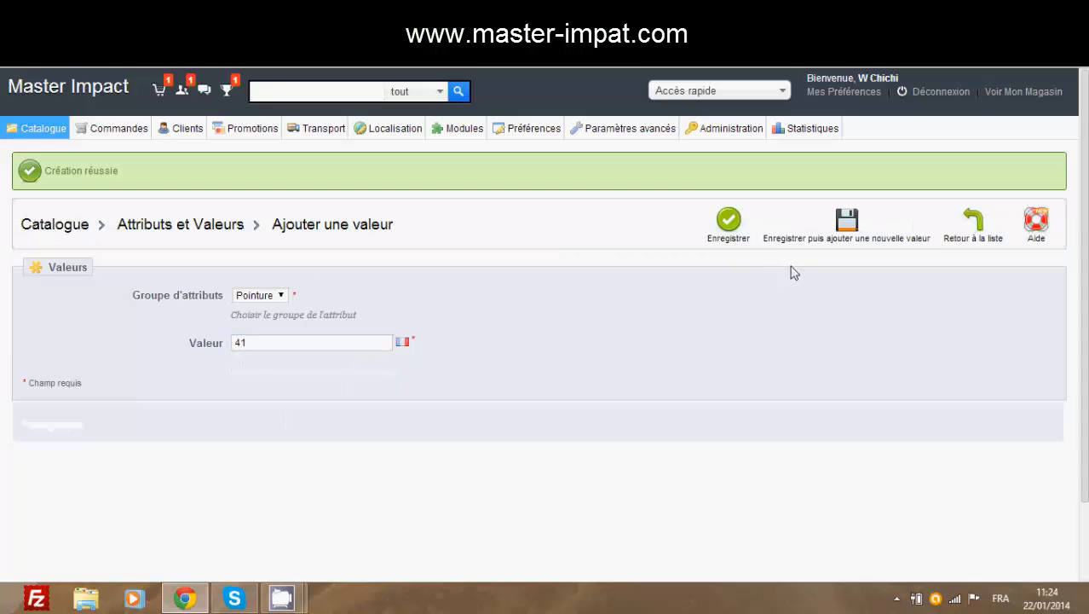
pyautogui.click(843, 228)
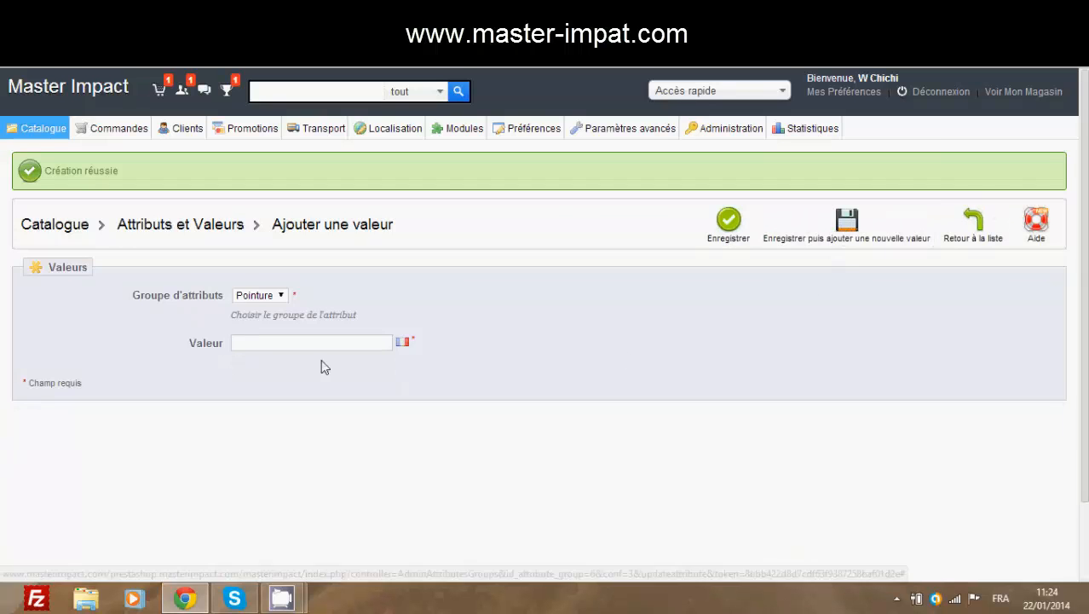
# - Add the value 42 to the Pointure group, save it, and check the group's values in the attribute list
pyautogui.click(238, 344)
pyautogui.write('42')
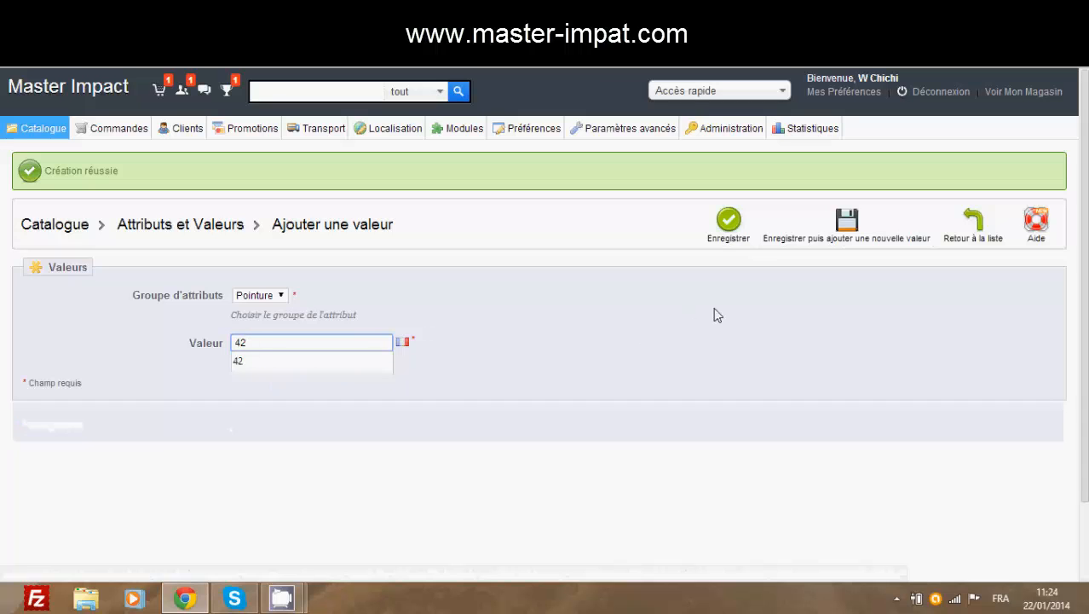
pyautogui.click(729, 226)
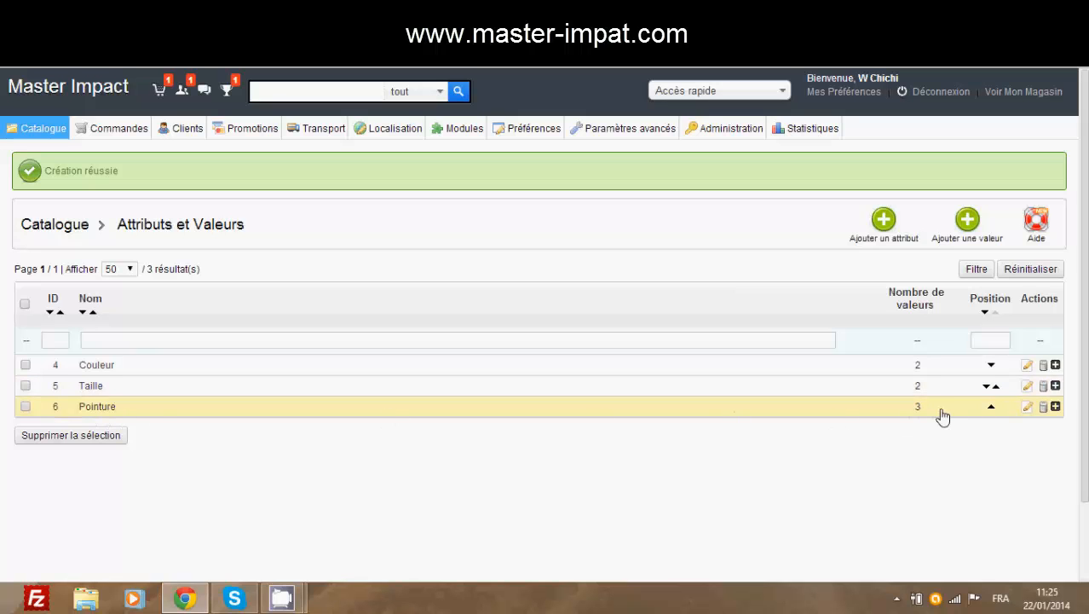
pyautogui.click(1056, 406)
pyautogui.scroll(-2, 1061, 422)
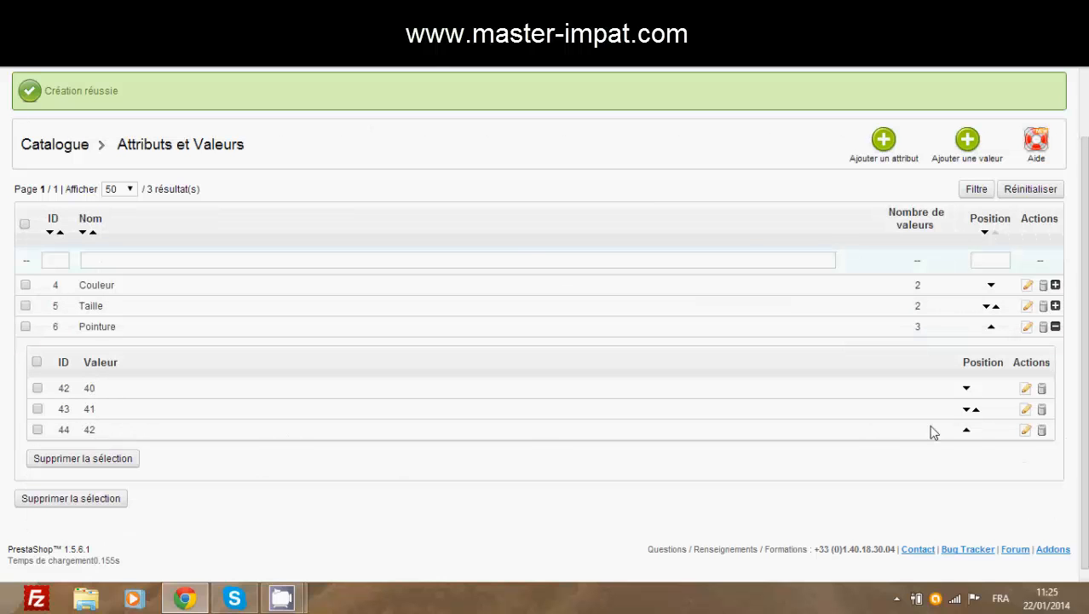
pyautogui.click(1055, 327)
pyautogui.scroll(1, 863, 478)
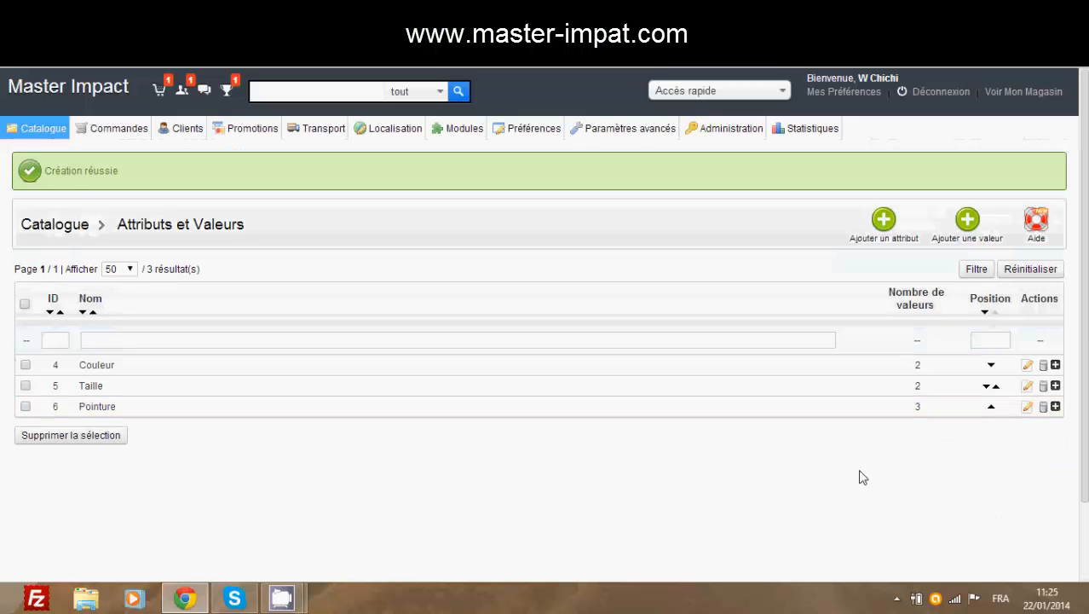